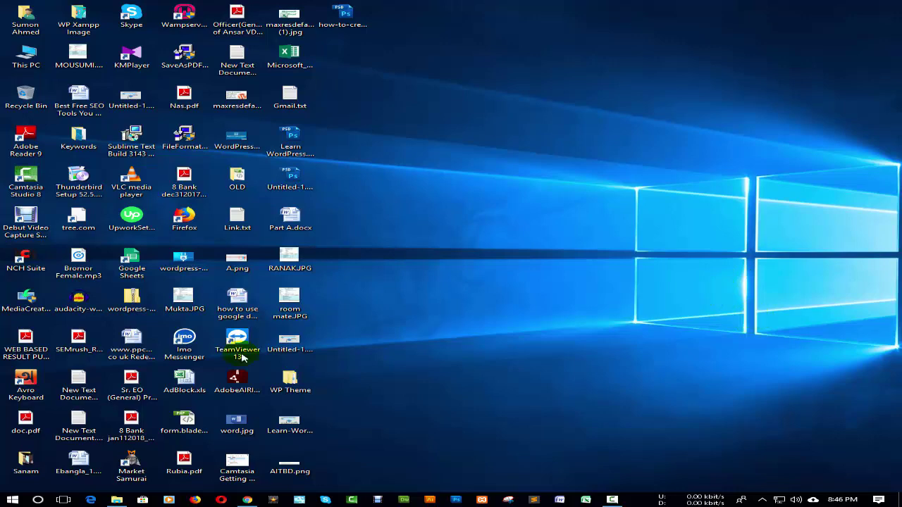
Step: Try opening "xampp installation-Wordpress Seris.docx" from the Meta folder, minimize the folder window and bring Word back up
{"action": "left_click", "coordinate": [117, 499]}
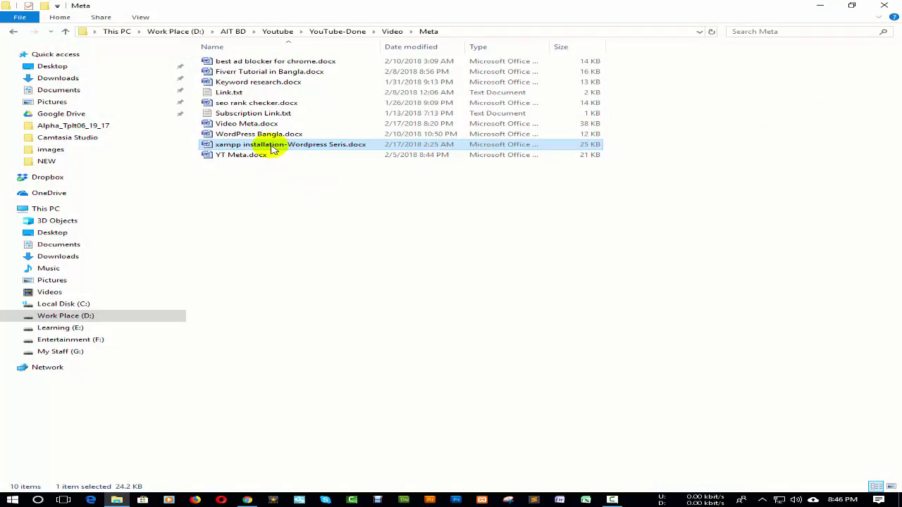
{"action": "double_click", "coordinate": [270, 145]}
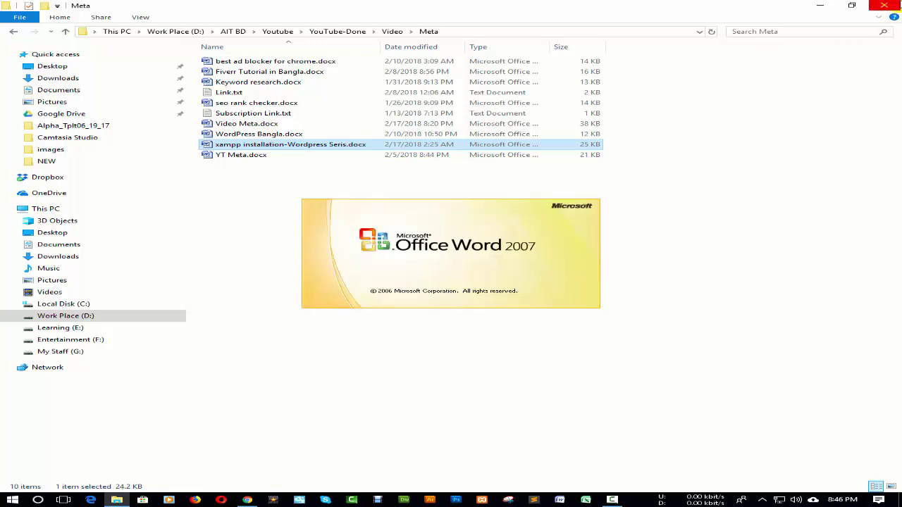
{"action": "left_click", "coordinate": [821, 5]}
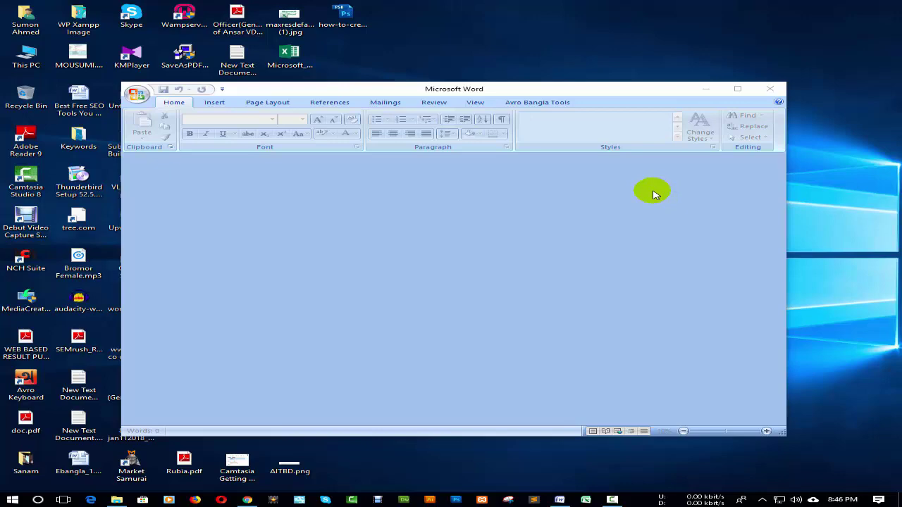
{"action": "left_click", "coordinate": [706, 87]}
{"action": "left_click", "coordinate": [559, 499]}
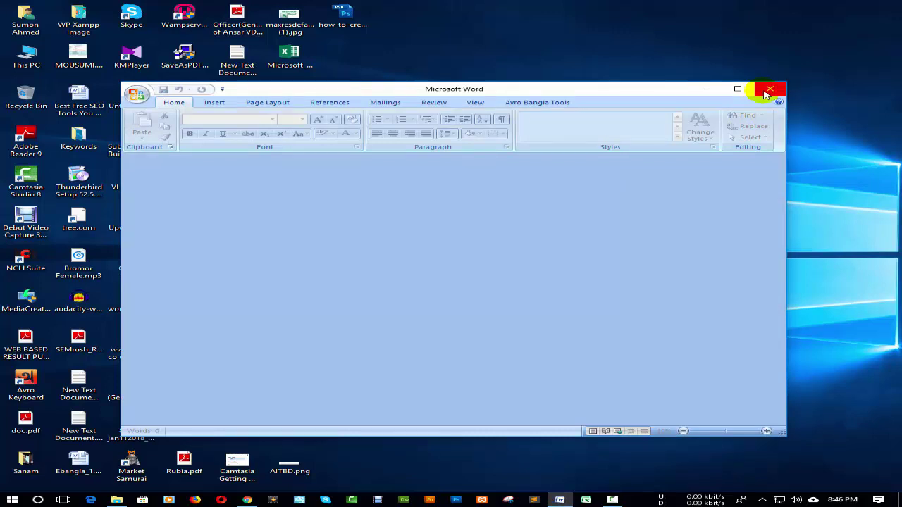
Step: Close the unresponsive Word program and refresh the desktop
{"action": "left_click", "coordinate": [764, 91]}
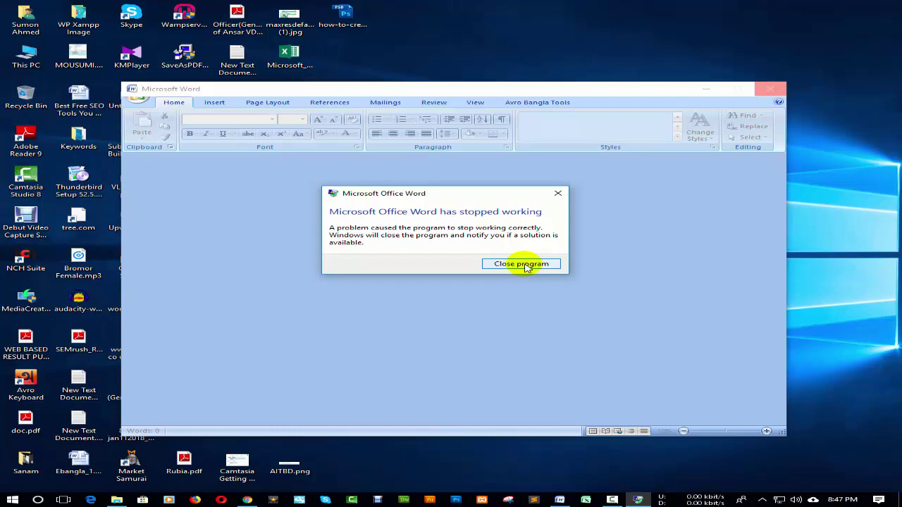
{"action": "left_click", "coordinate": [521, 263]}
{"action": "right_click", "coordinate": [485, 157]}
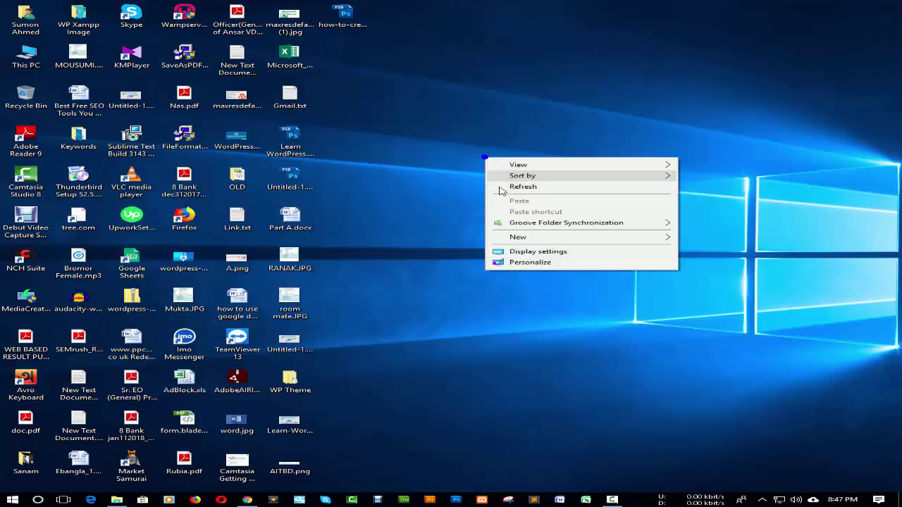
{"action": "left_click", "coordinate": [501, 187]}
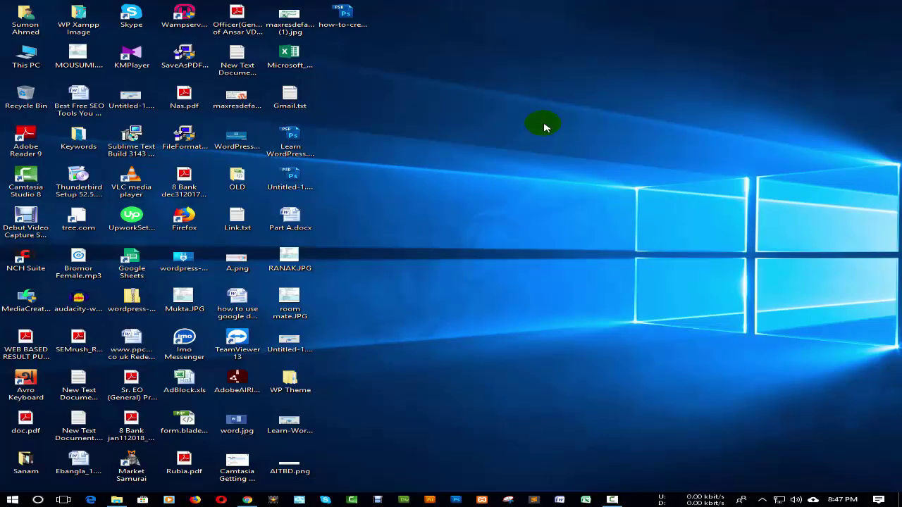
Step: Open the Registry Editor by running regedit
{"action": "key", "text": "super+r"}
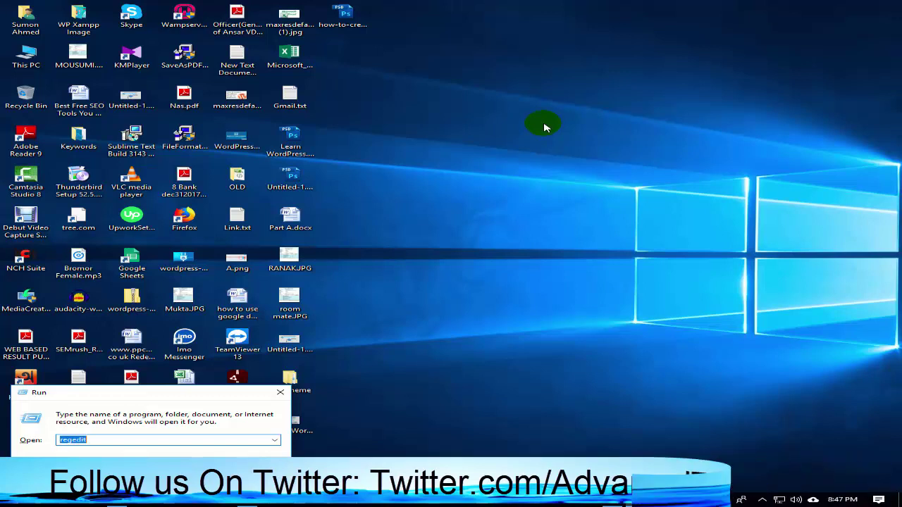
{"action": "type", "text": "reg"}
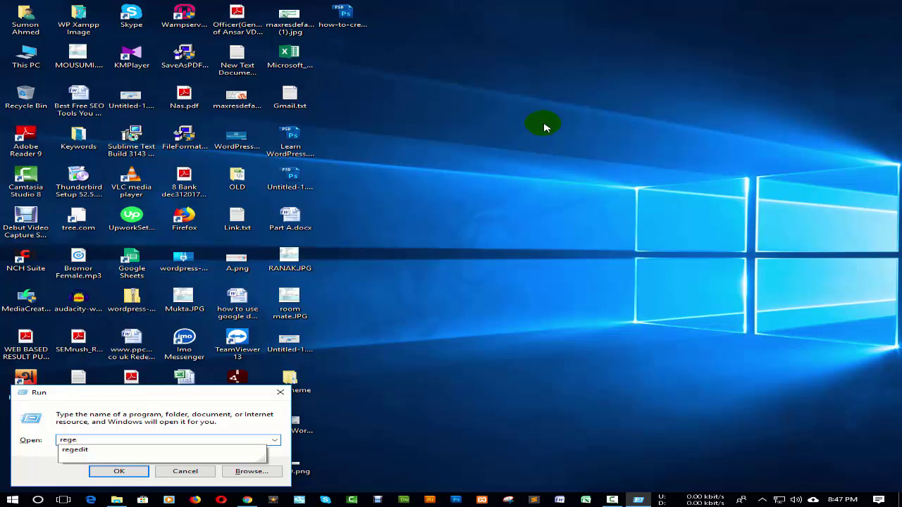
{"action": "key", "text": "Escape"}
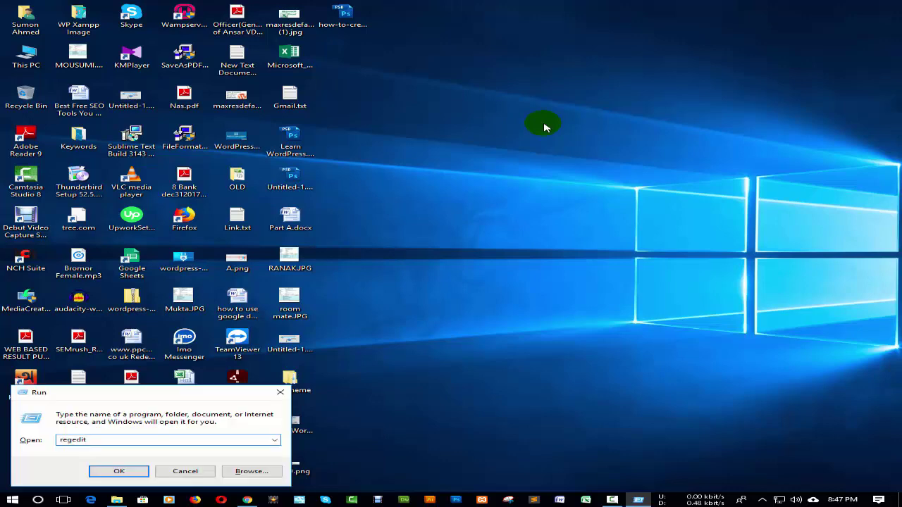
{"action": "key", "text": "Return"}
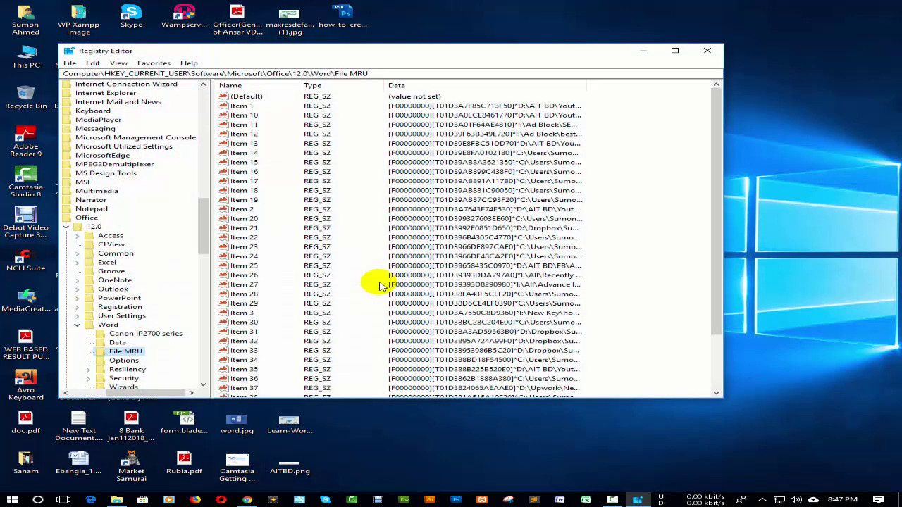
Step: Collapse the Office 12.0, Software and HKEY_CURRENT_USER branches so only the root keys are listed
{"action": "left_click", "coordinate": [64, 227]}
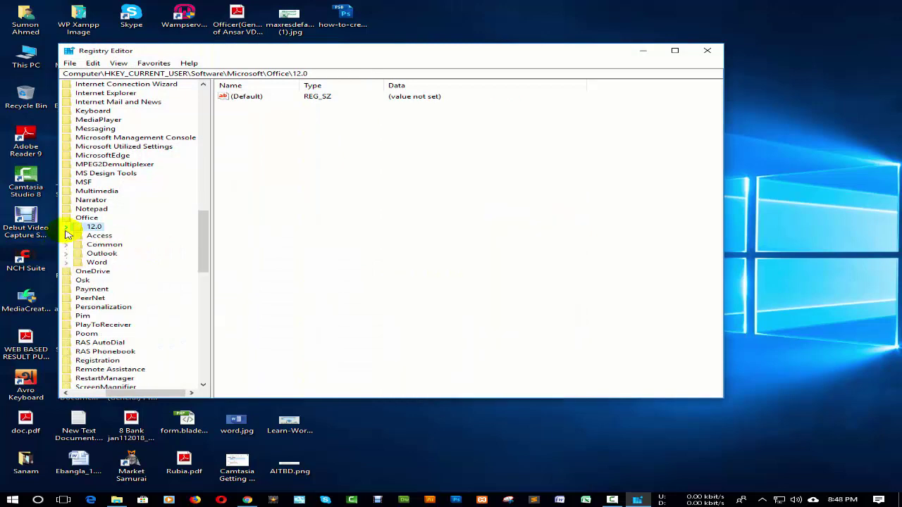
{"action": "scroll", "coordinate": [67, 218], "scroll_direction": "up", "scroll_amount": 5}
{"action": "scroll", "coordinate": [67, 217], "scroll_direction": "up", "scroll_amount": 13}
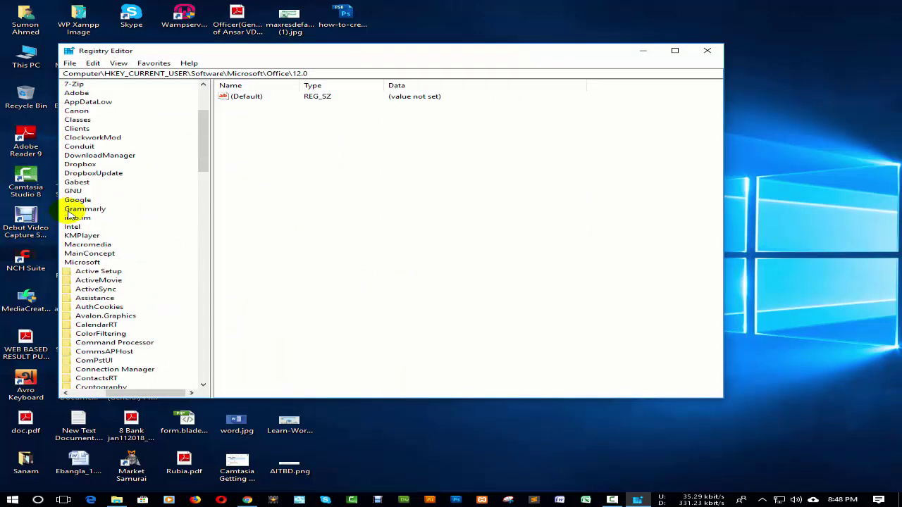
{"action": "left_click", "coordinate": [122, 388]}
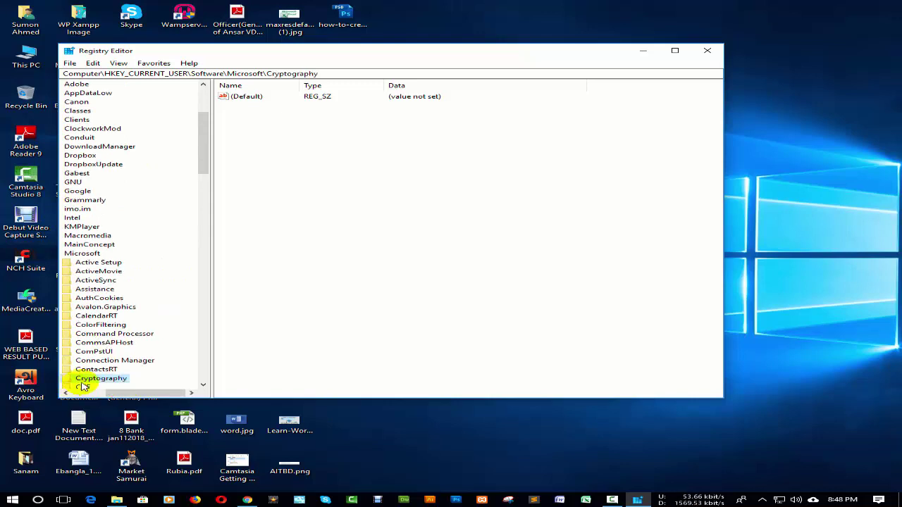
{"action": "left_click_drag", "start_coordinate": [123, 392], "coordinate": [85, 395]}
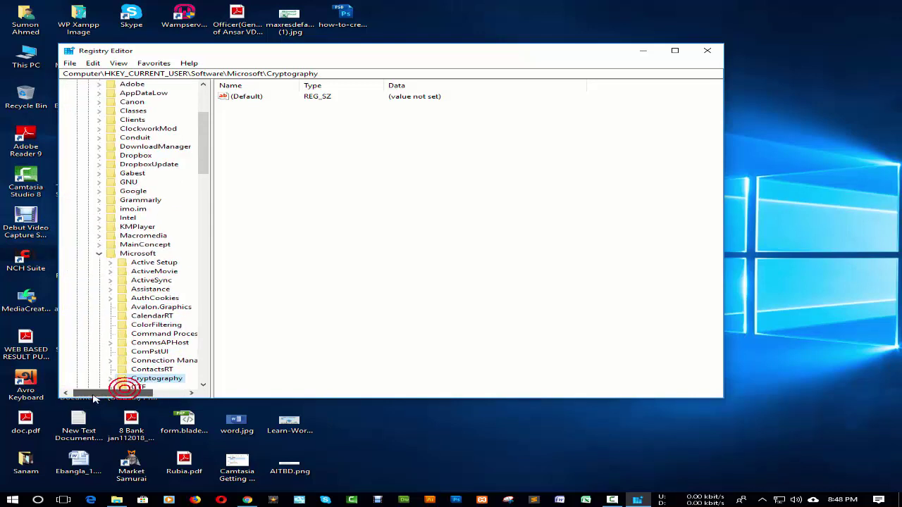
{"action": "scroll", "coordinate": [101, 256], "scroll_direction": "up", "scroll_amount": 5}
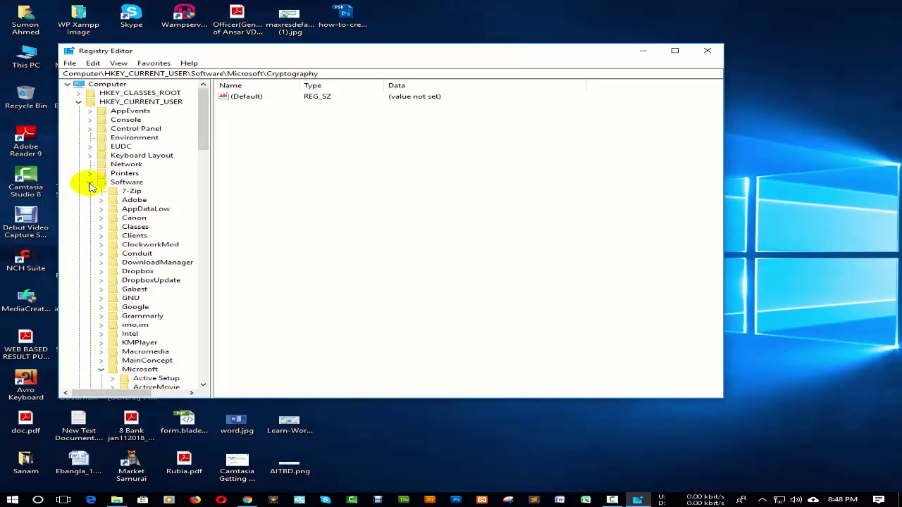
{"action": "left_click", "coordinate": [89, 182]}
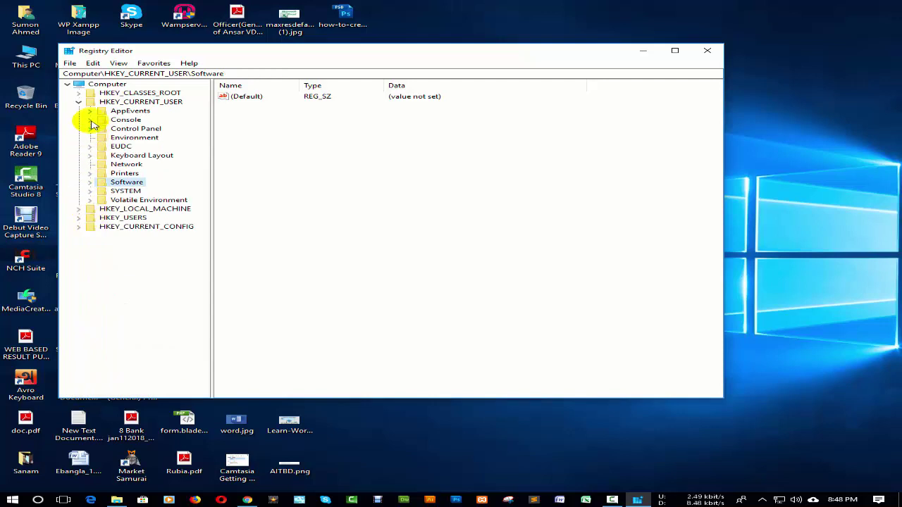
{"action": "left_click", "coordinate": [78, 102]}
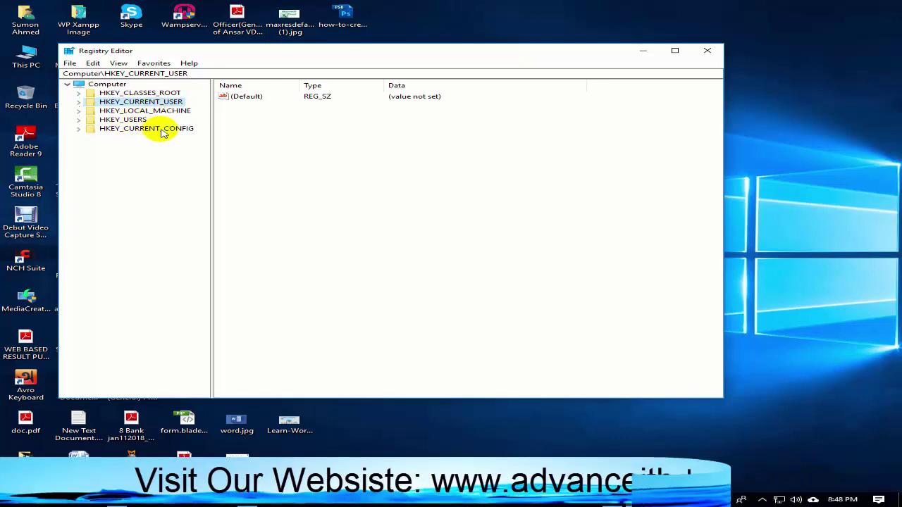
Step: Expand the registry tree down to HKEY_CURRENT_USER\Software\Microsoft
{"action": "left_click", "coordinate": [112, 102]}
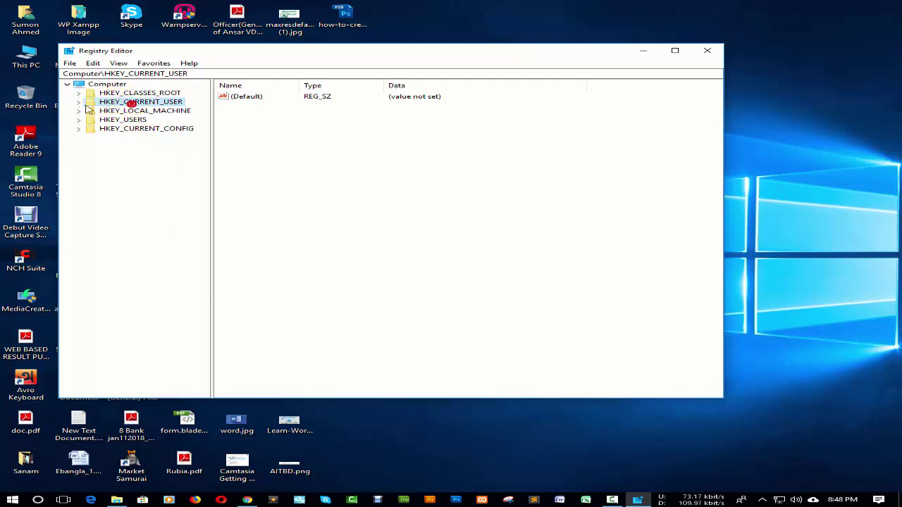
{"action": "left_click", "coordinate": [79, 103]}
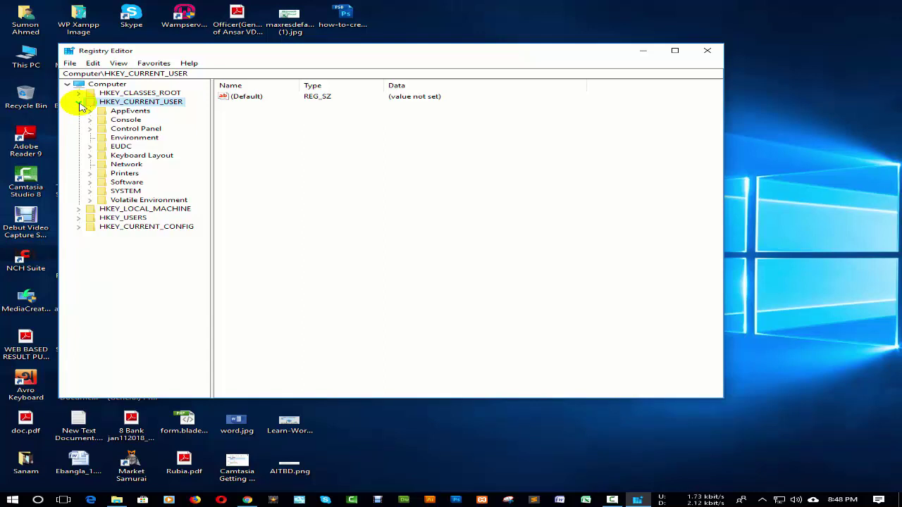
{"action": "left_click", "coordinate": [89, 183]}
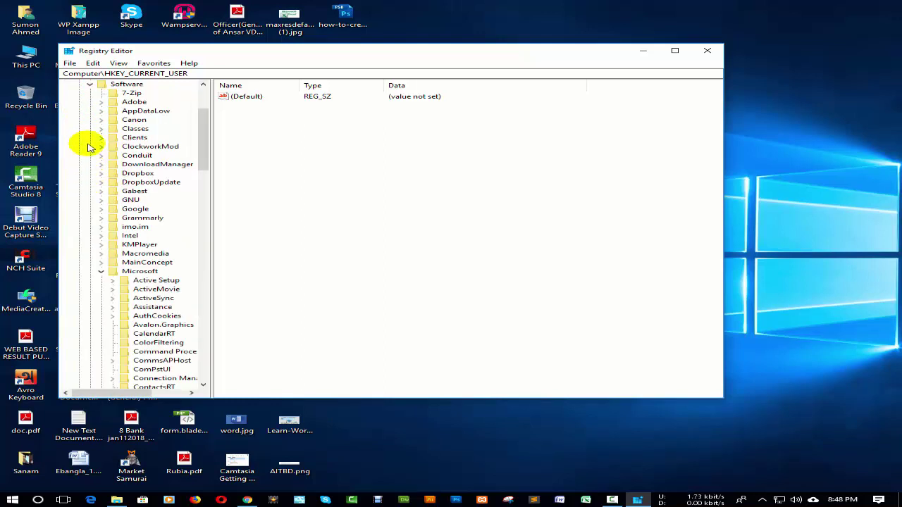
{"action": "left_click", "coordinate": [101, 271]}
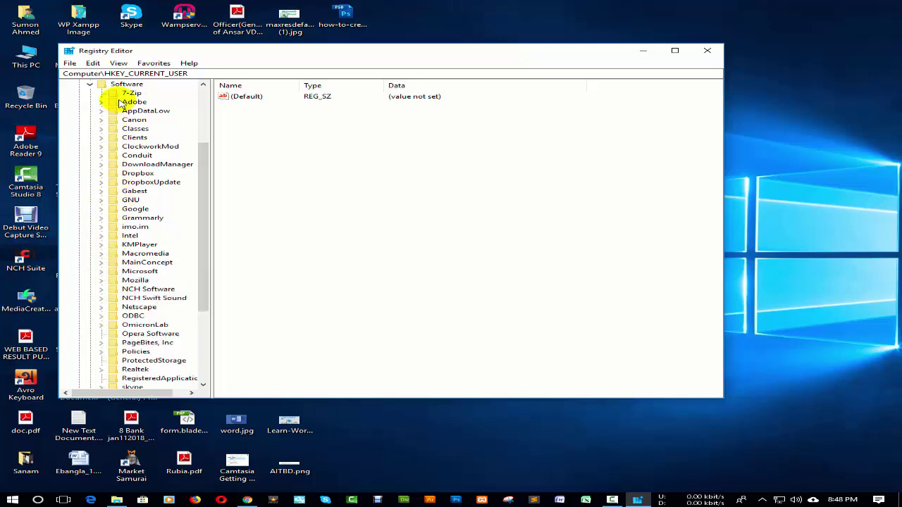
{"action": "scroll", "coordinate": [125, 104], "scroll_direction": "down", "scroll_amount": 2}
{"action": "scroll", "coordinate": [124, 104], "scroll_direction": "down", "scroll_amount": 3}
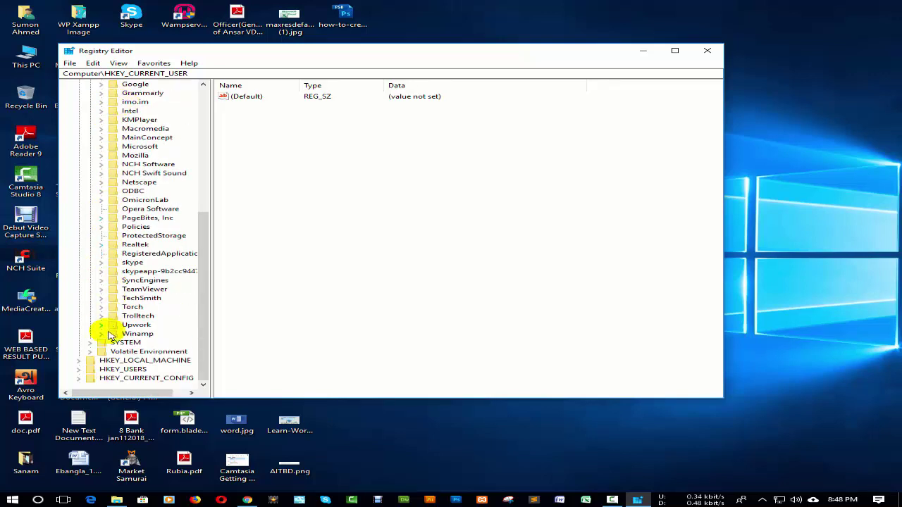
{"action": "scroll", "coordinate": [120, 247], "scroll_direction": "up", "scroll_amount": 8}
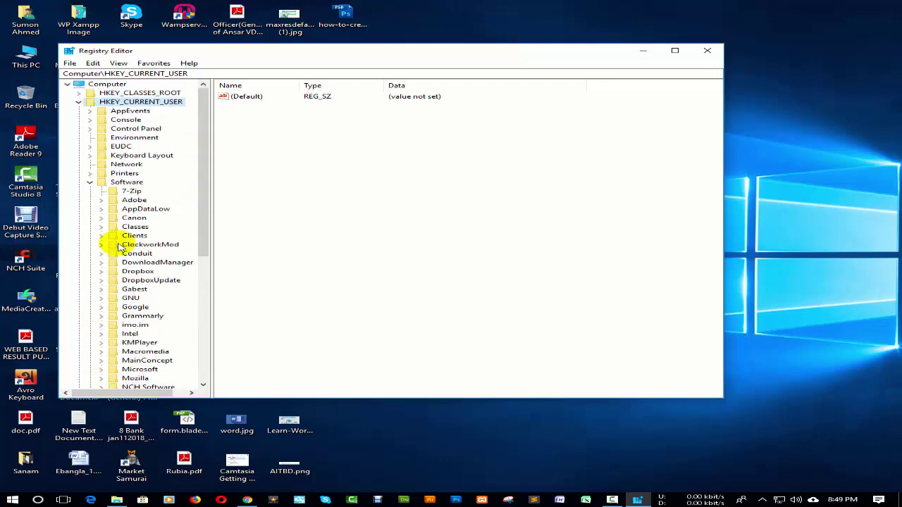
{"action": "scroll", "coordinate": [120, 247], "scroll_direction": "down", "scroll_amount": 2}
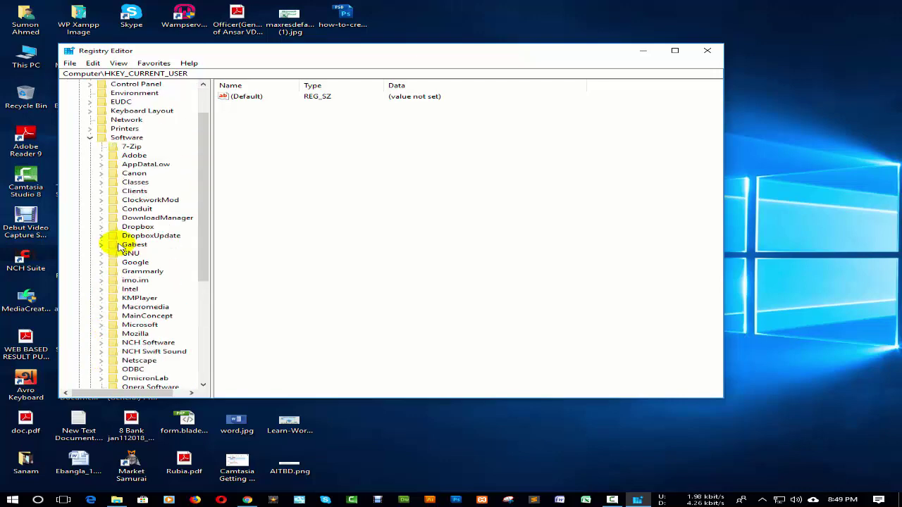
{"action": "left_click", "coordinate": [101, 326]}
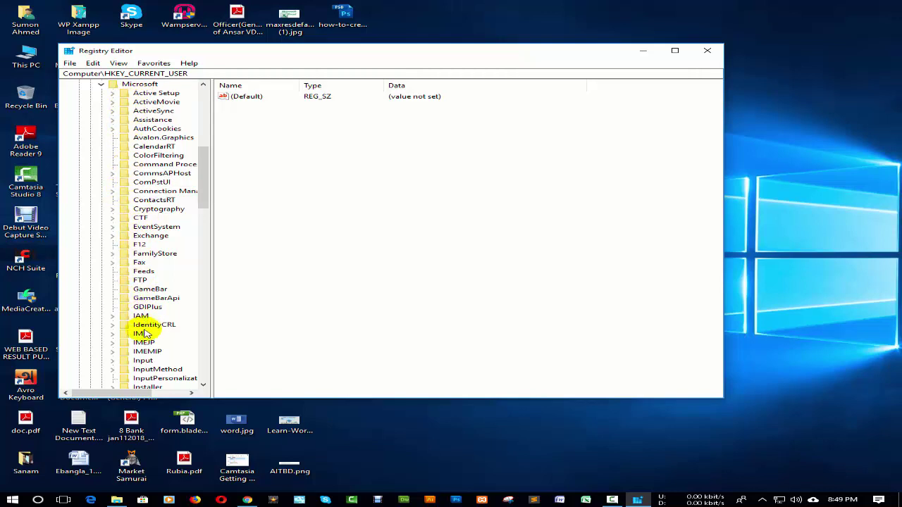
Step: Expand the Office, 12.0 and Word keys under Microsoft to list Word's subkeys
{"action": "scroll", "coordinate": [143, 321], "scroll_direction": "down", "scroll_amount": 3}
{"action": "scroll", "coordinate": [143, 330], "scroll_direction": "down", "scroll_amount": 2}
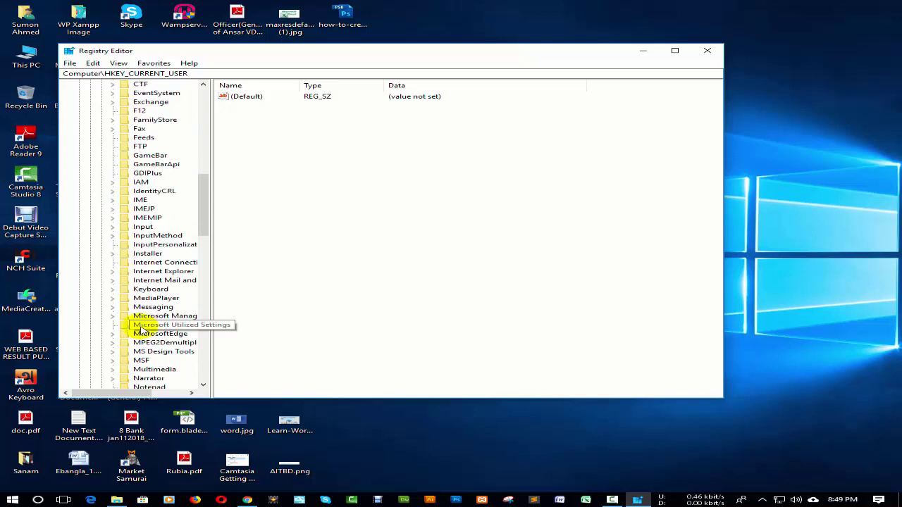
{"action": "scroll", "coordinate": [141, 329], "scroll_direction": "down", "scroll_amount": 2}
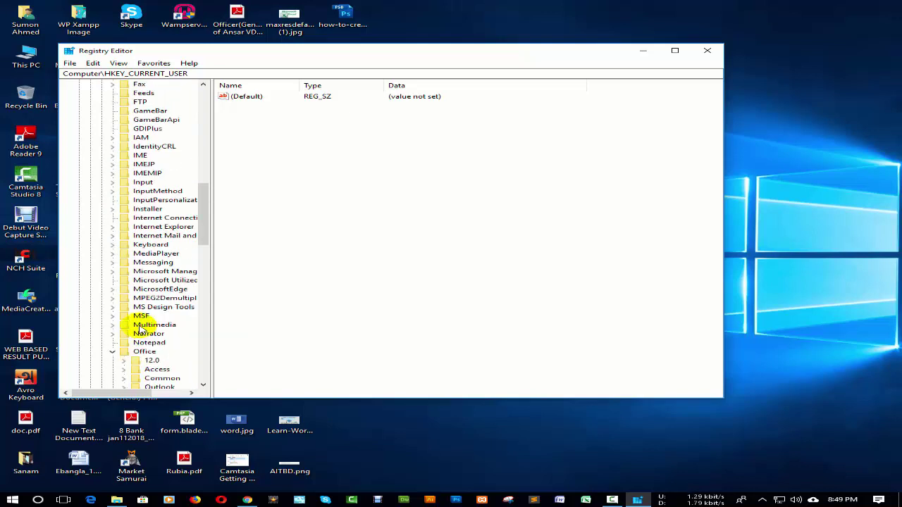
{"action": "left_click", "coordinate": [113, 352]}
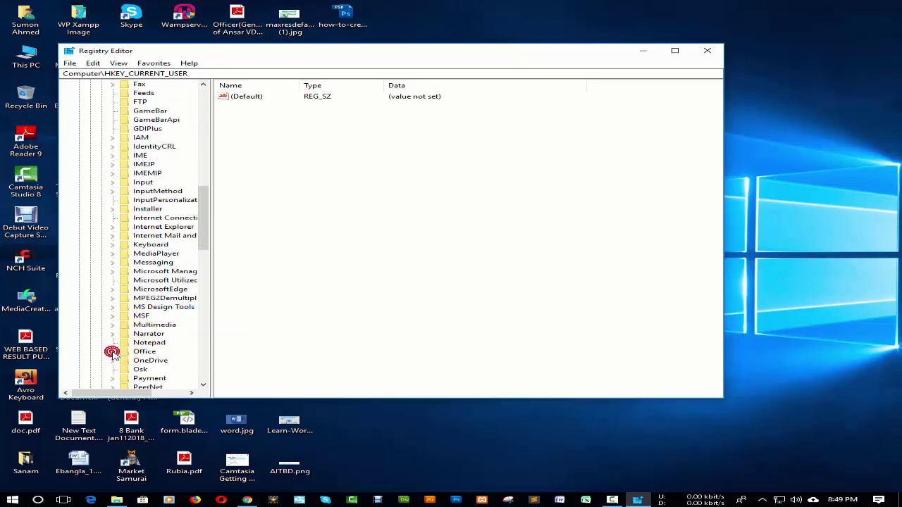
{"action": "left_click", "coordinate": [113, 352]}
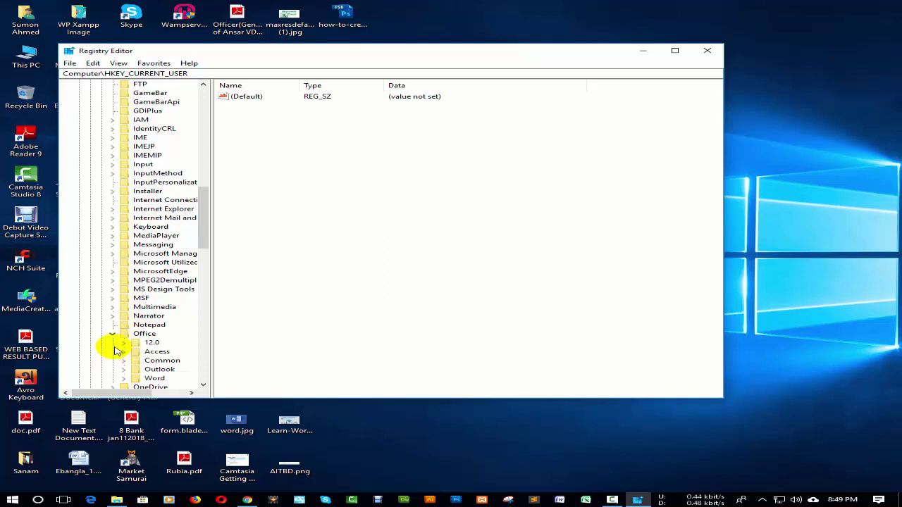
{"action": "scroll", "coordinate": [115, 343], "scroll_direction": "down", "scroll_amount": 5}
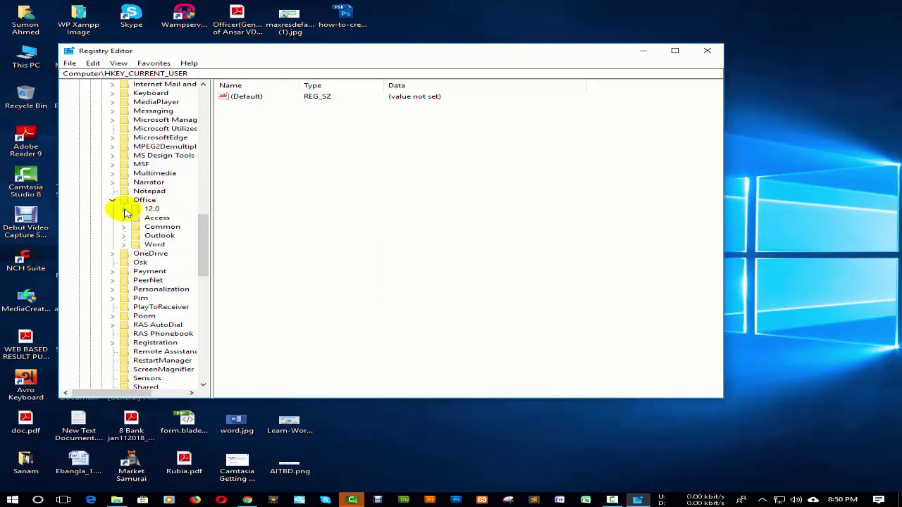
{"action": "left_click", "coordinate": [124, 210]}
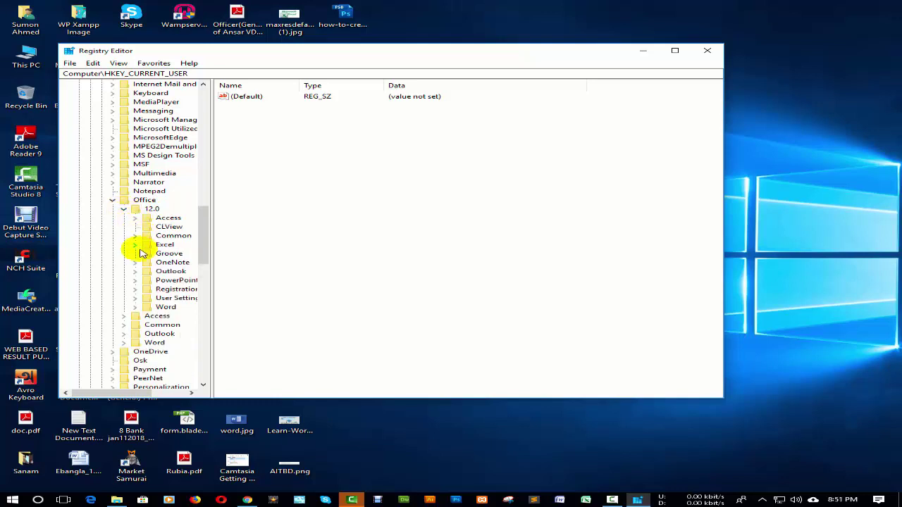
{"action": "left_click", "coordinate": [136, 307]}
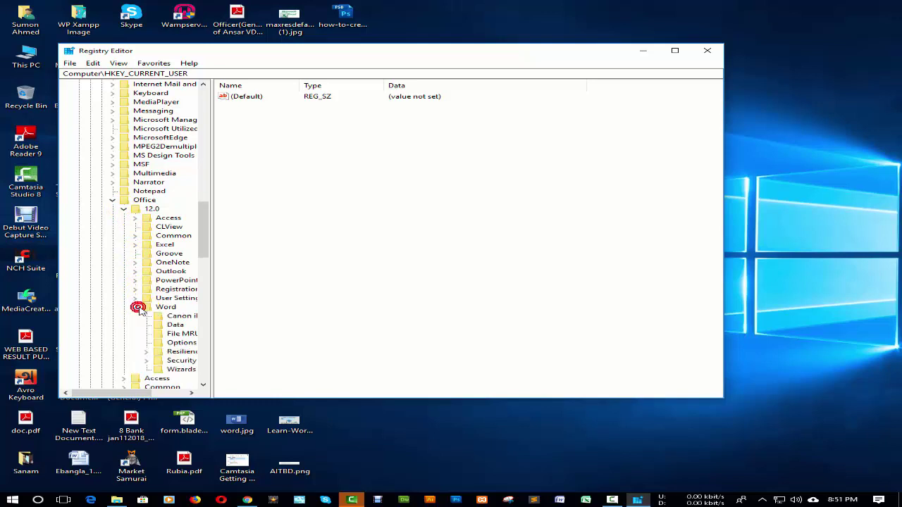
Step: Permanently delete the Data key under Office\12.0\Word and close the Registry Editor
{"action": "right_click", "coordinate": [174, 326]}
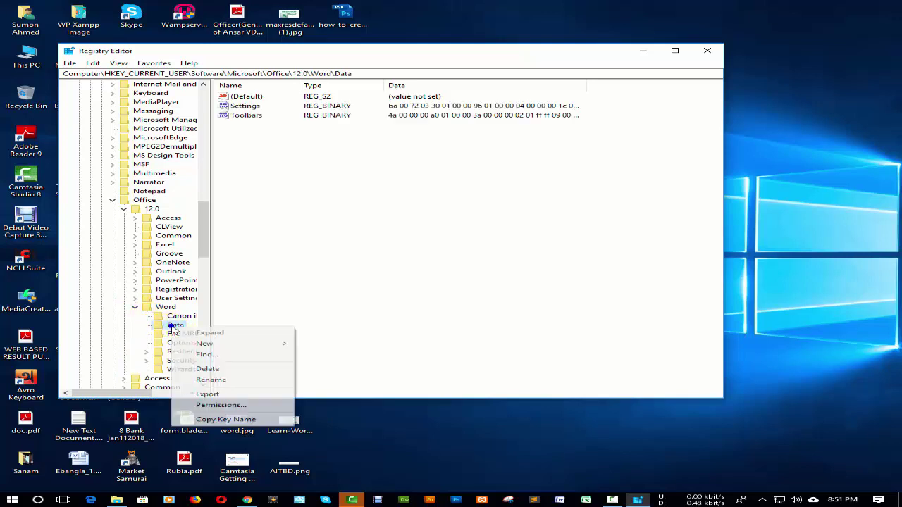
{"action": "left_click", "coordinate": [204, 369]}
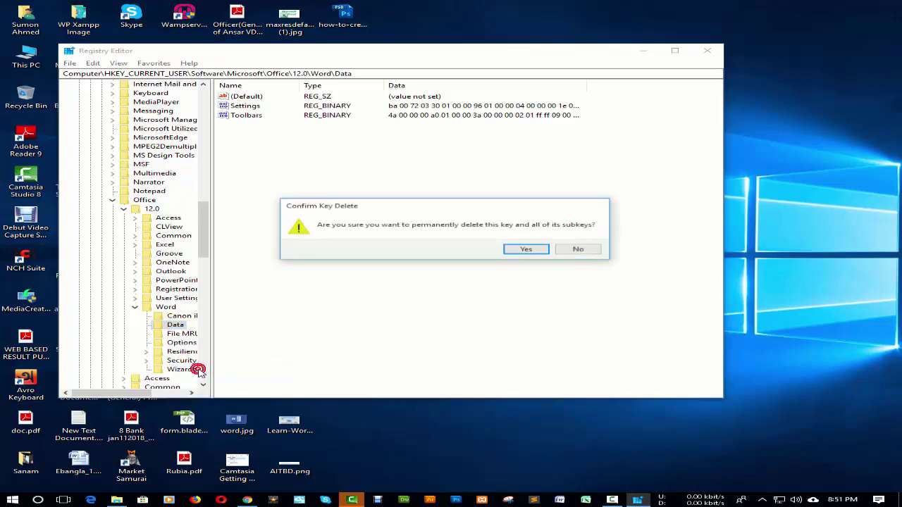
{"action": "left_click", "coordinate": [526, 251]}
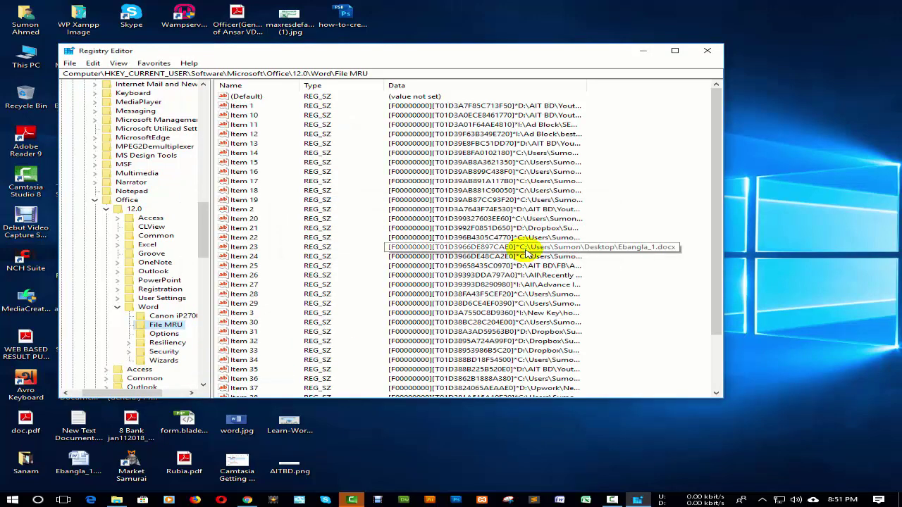
{"action": "left_click", "coordinate": [706, 51]}
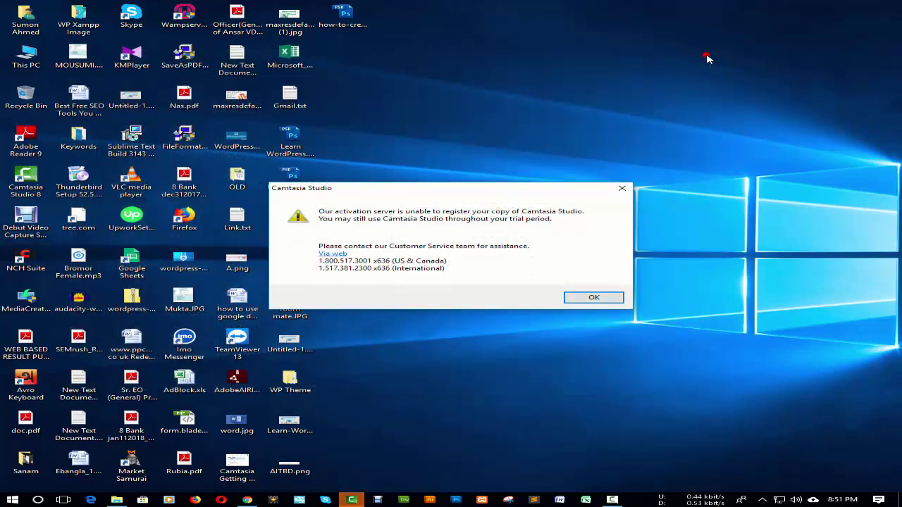
Step: Dismiss the Camtasia Studio activation message and refresh the desktop
{"action": "left_click", "coordinate": [575, 299]}
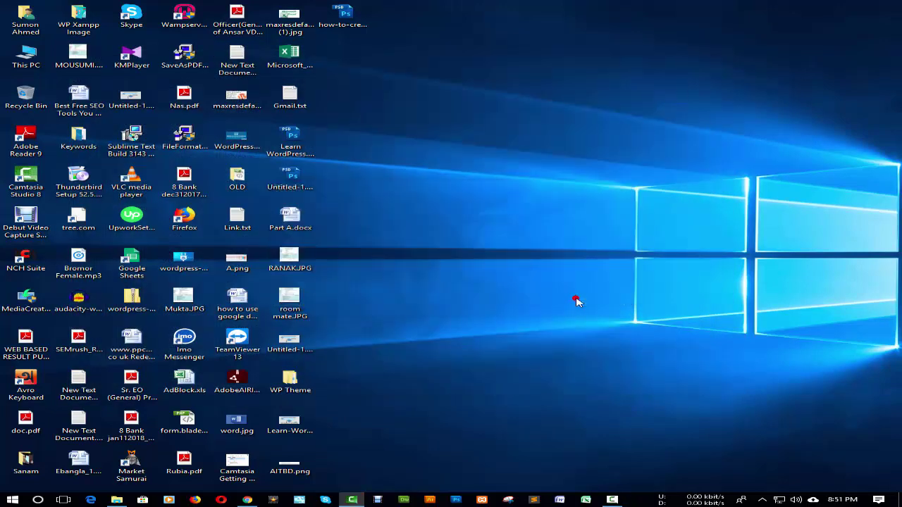
{"action": "right_click", "coordinate": [538, 271]}
{"action": "left_click", "coordinate": [579, 301]}
{"action": "right_click", "coordinate": [568, 303]}
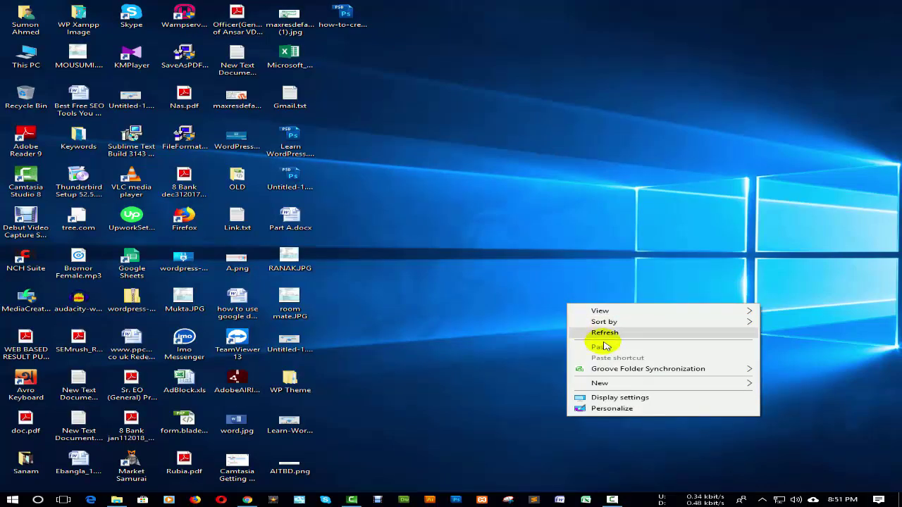
{"action": "left_click", "coordinate": [600, 334]}
{"action": "right_click", "coordinate": [529, 306]}
{"action": "left_click", "coordinate": [564, 335]}
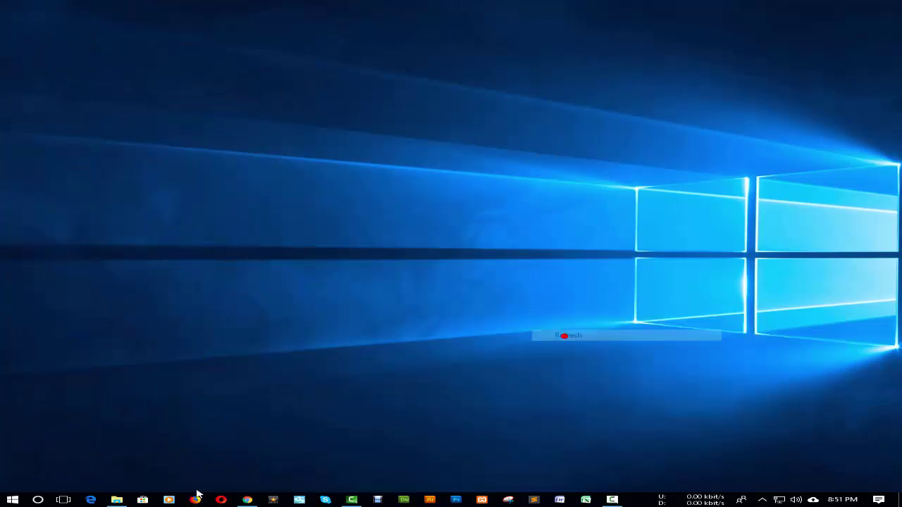
Step: Test Word by opening xampp installation-Wordpress Seris.docx from the Meta folder in File Explorer, reading through its pages and closing it
{"action": "left_click", "coordinate": [117, 500]}
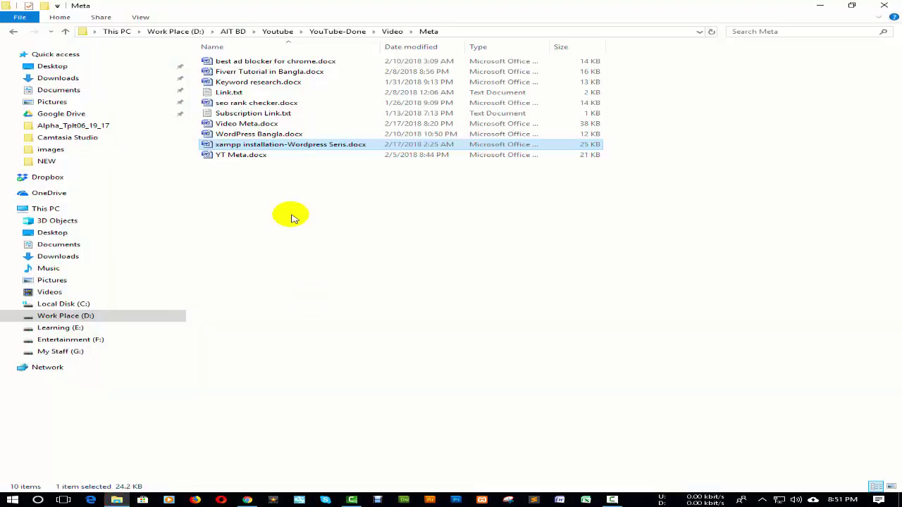
{"action": "key", "text": "Return"}
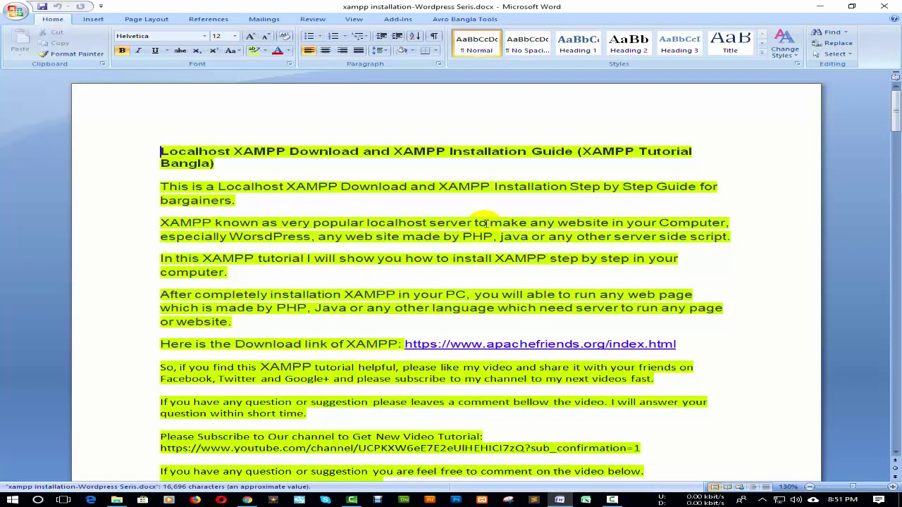
{"action": "scroll", "coordinate": [493, 222], "scroll_direction": "down", "scroll_amount": 15}
{"action": "scroll", "coordinate": [493, 222], "scroll_direction": "down", "scroll_amount": 20}
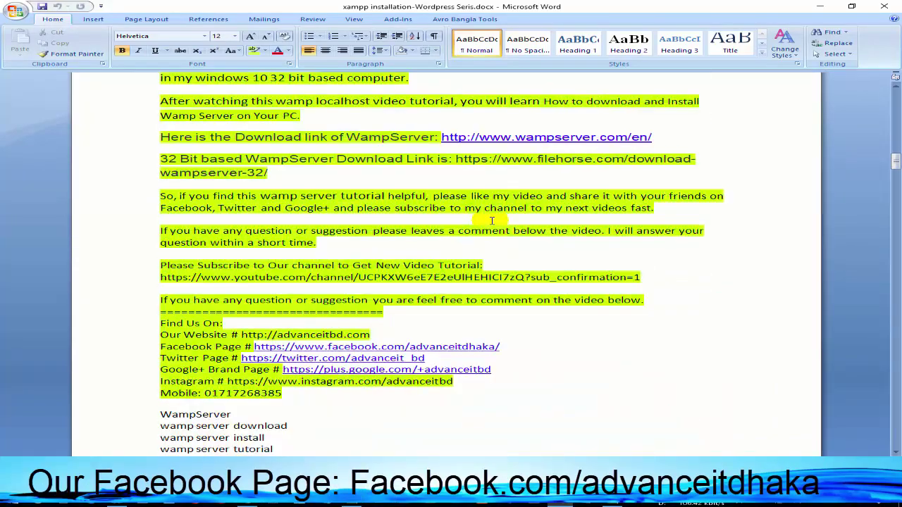
{"action": "scroll", "coordinate": [491, 221], "scroll_direction": "down", "scroll_amount": 20}
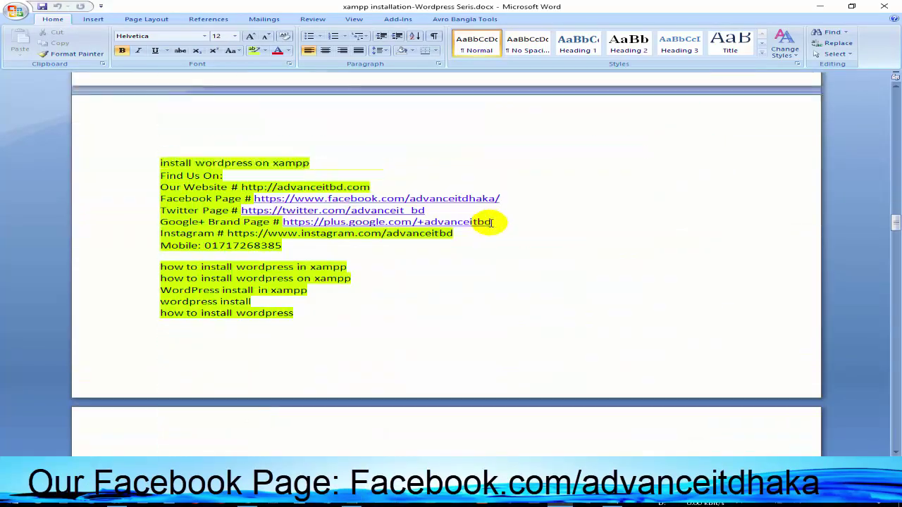
{"action": "scroll", "coordinate": [491, 223], "scroll_direction": "down", "scroll_amount": 20}
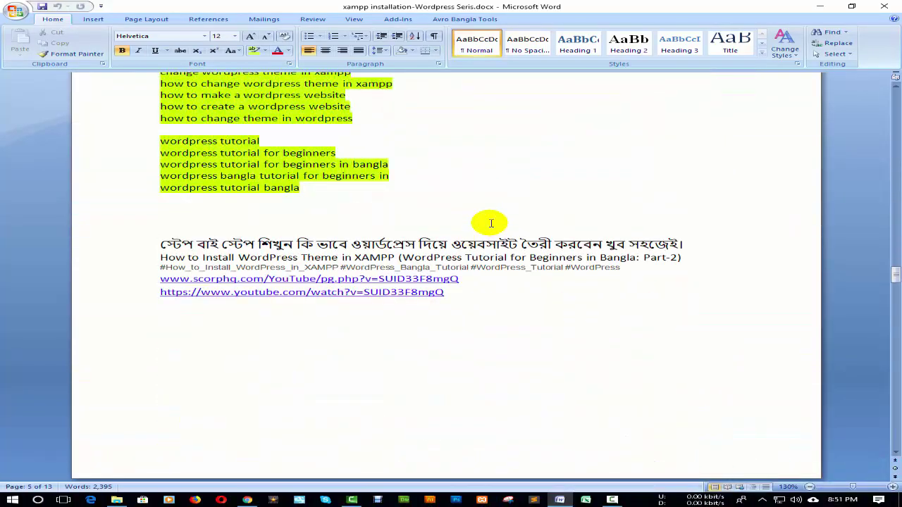
{"action": "scroll", "coordinate": [491, 222], "scroll_direction": "down", "scroll_amount": 10}
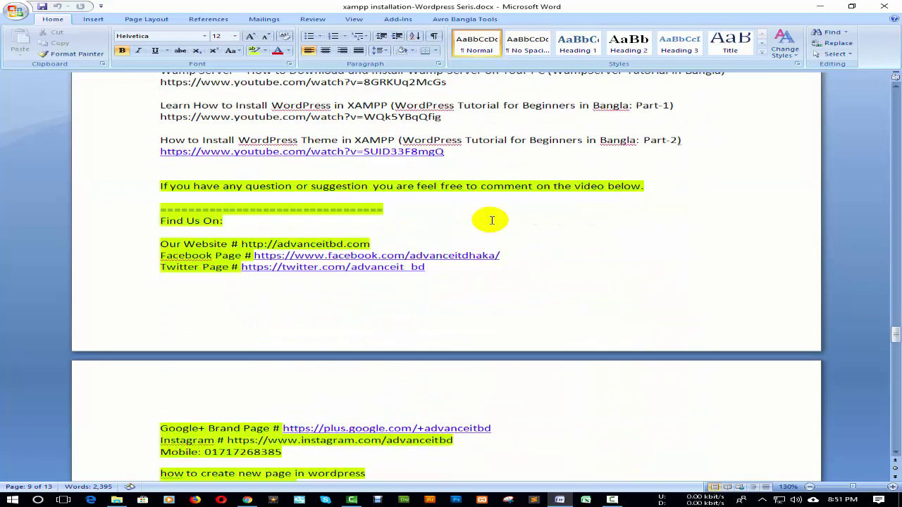
{"action": "left_click", "coordinate": [884, 7]}
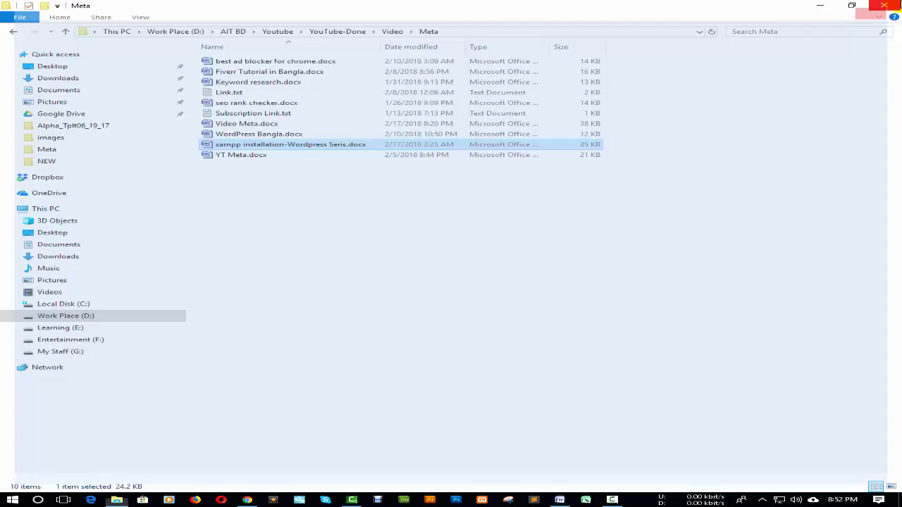
Step: Open seo rank checker.docx from the Meta folder, look through it to its last page and return to File Explorer
{"action": "left_click", "coordinate": [229, 105]}
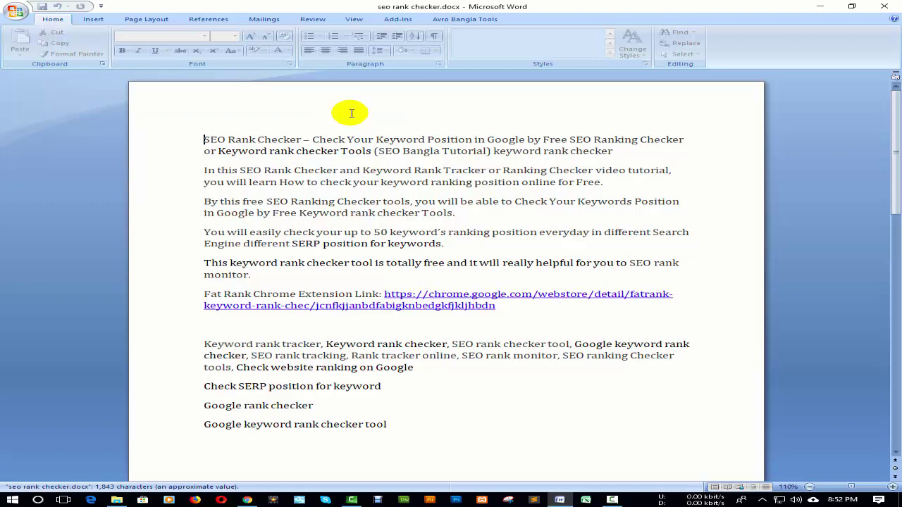
{"action": "scroll", "coordinate": [355, 175], "scroll_direction": "down", "scroll_amount": 20}
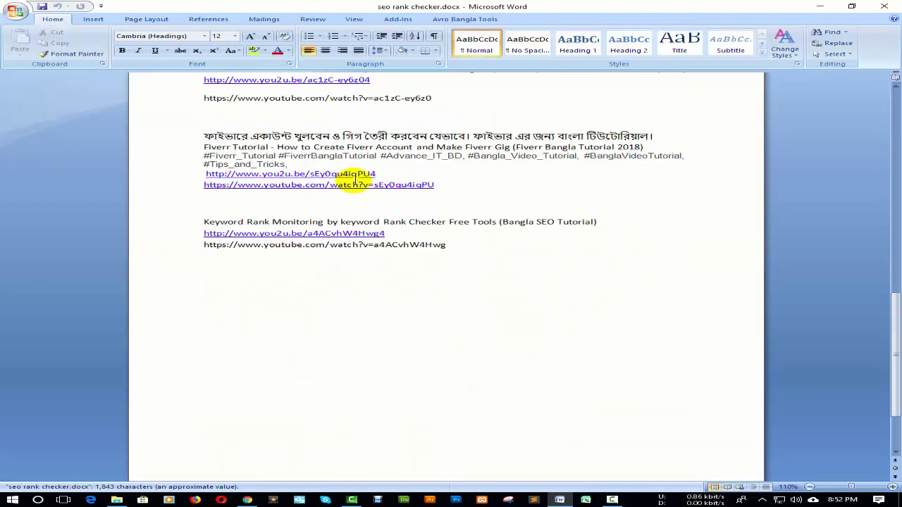
{"action": "scroll", "coordinate": [355, 178], "scroll_direction": "down", "scroll_amount": 3}
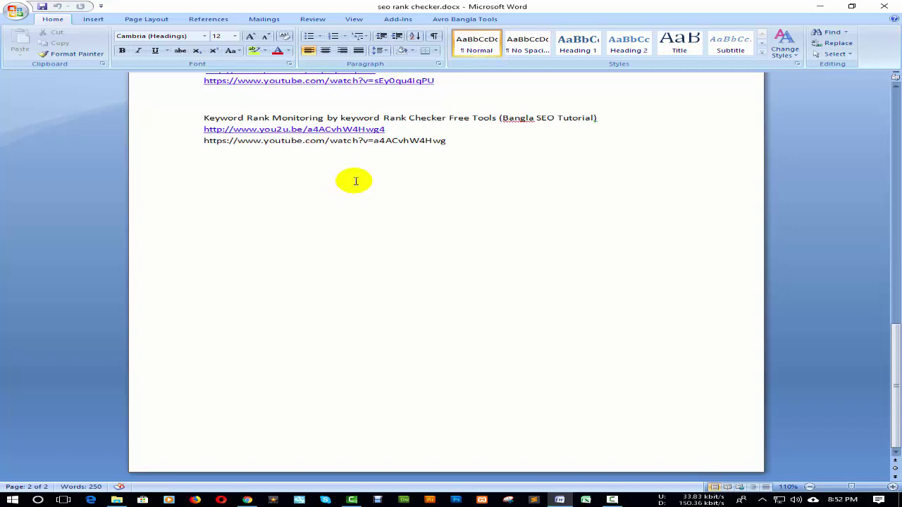
{"action": "key", "text": "alt+Tab"}
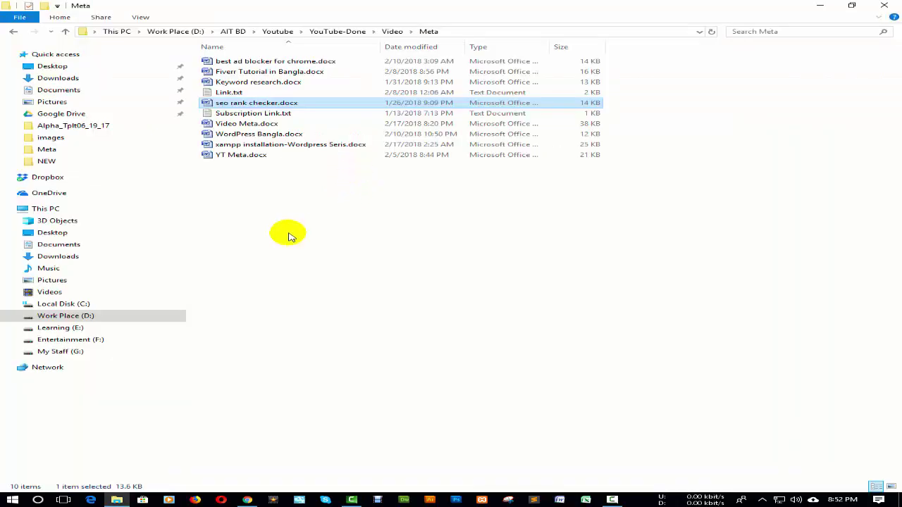